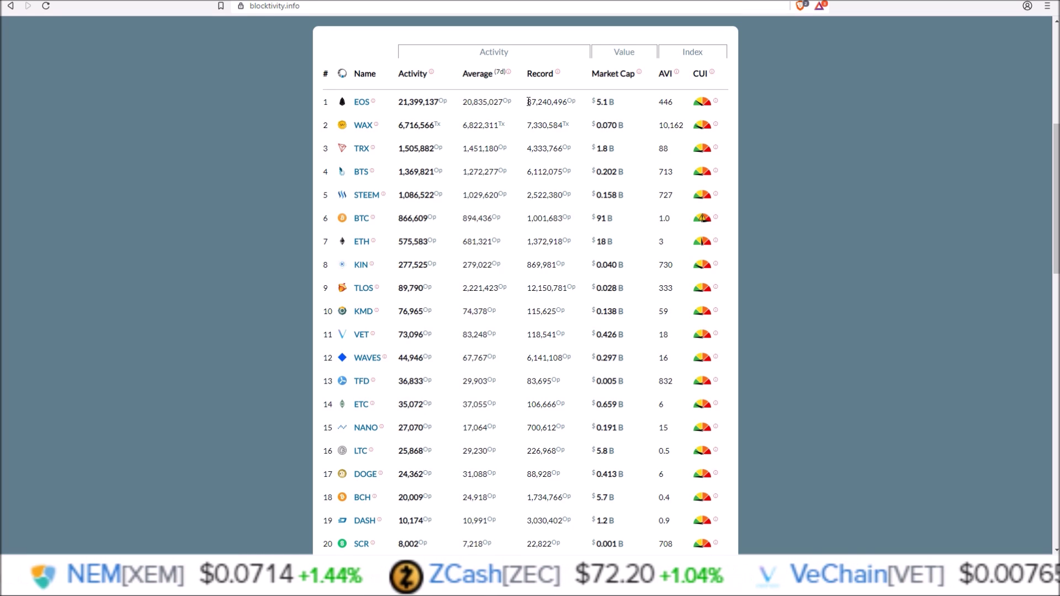
Step: Highlight EOS's record activity value of 87,240,496 operations in the Blocktivity table
{"action": "left_click_drag", "start_coordinate": [527, 102], "coordinate": [568, 101]}
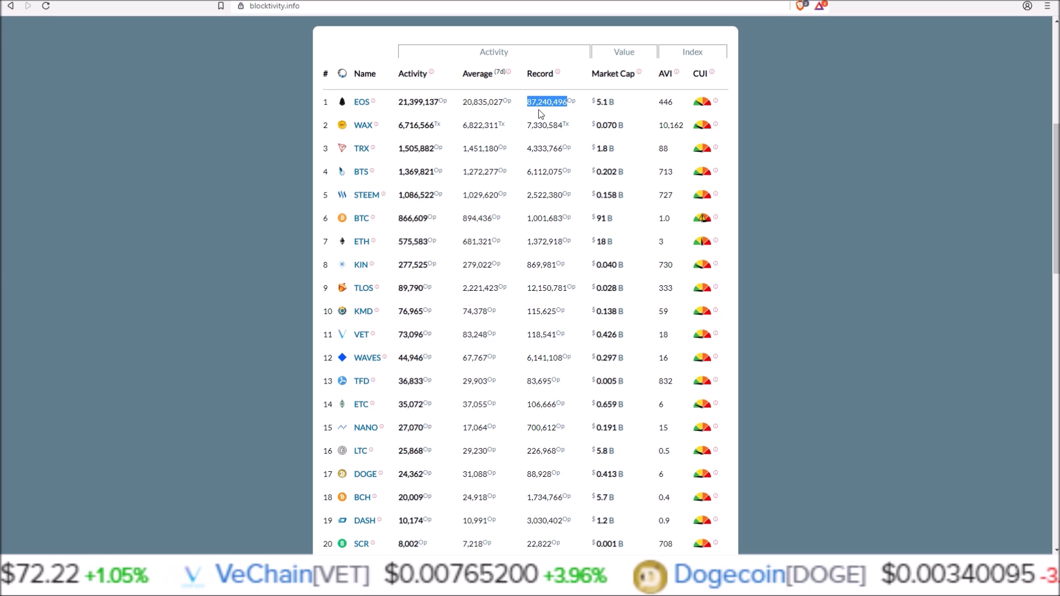
{"action": "left_click_drag", "start_coordinate": [1056, 142], "coordinate": [1056, 145]}
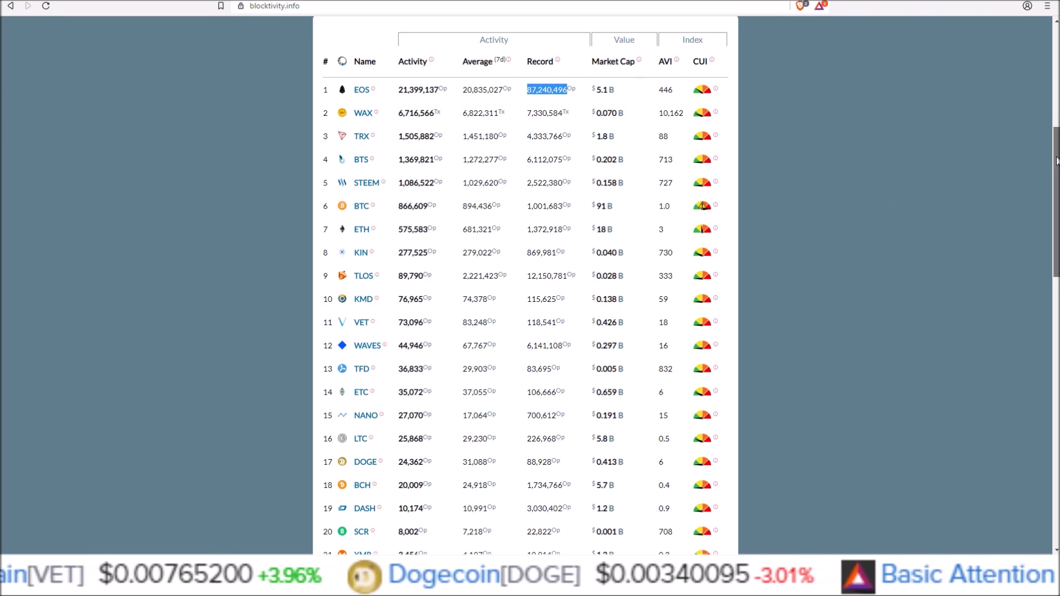
{"action": "scroll", "coordinate": [1049, 184], "scroll_direction": "down", "scroll_amount": 1}
{"action": "scroll", "coordinate": [1043, 199], "scroll_direction": "down", "scroll_amount": 2}
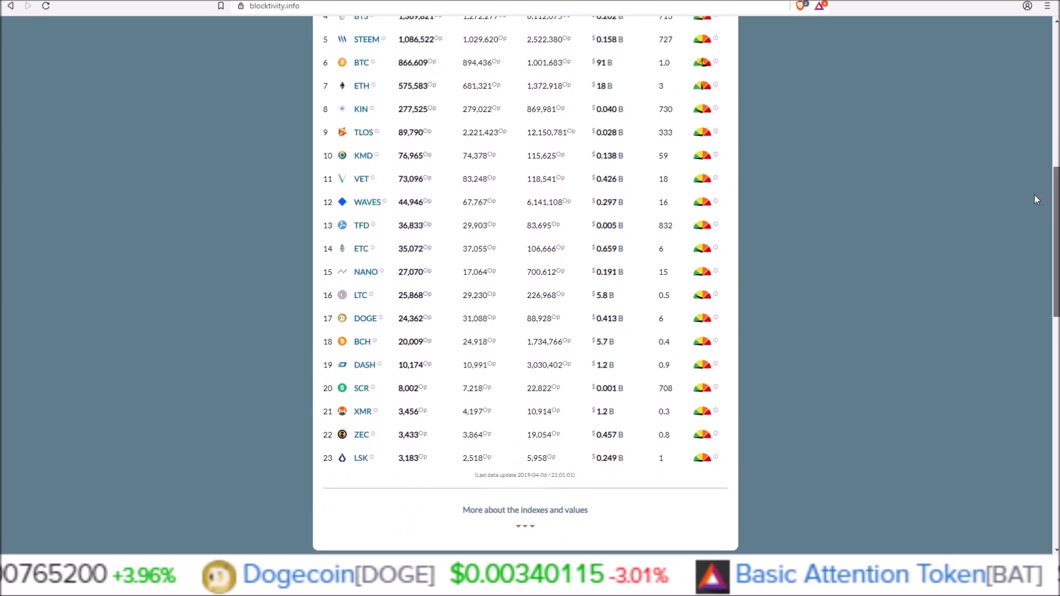
{"action": "scroll", "coordinate": [1027, 166], "scroll_direction": "up", "scroll_amount": 2}
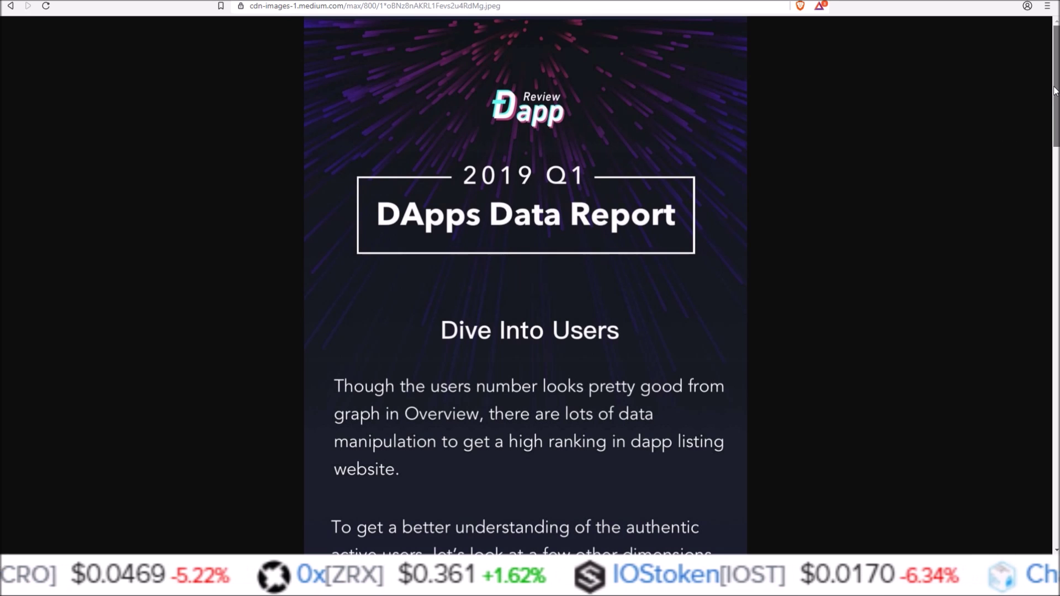
{"action": "left_click_drag", "start_coordinate": [1054, 91], "coordinate": [1040, 160]}
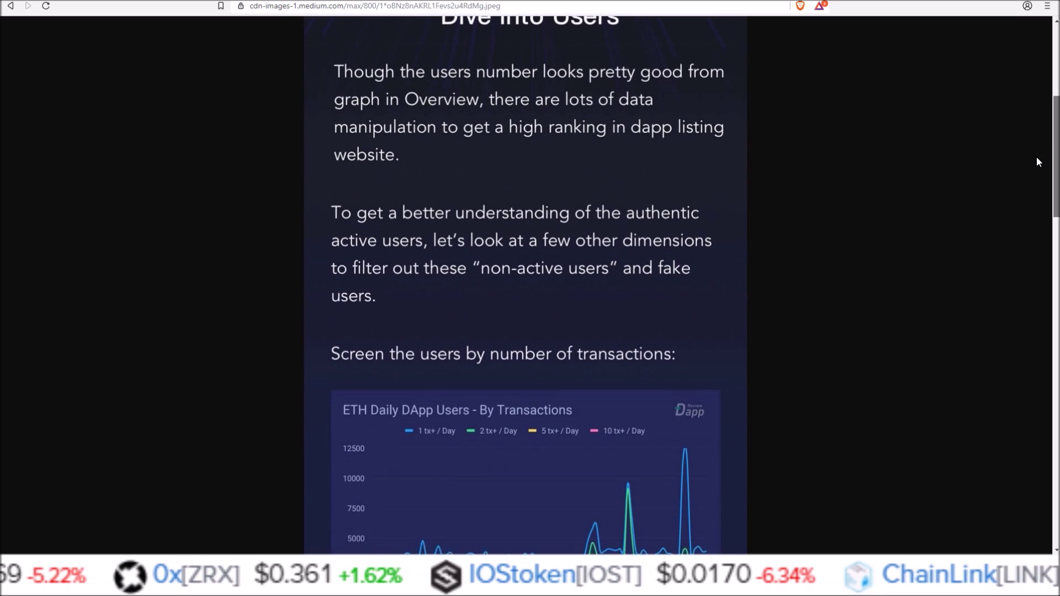
{"action": "left_click_drag", "start_coordinate": [1041, 159], "coordinate": [1020, 242]}
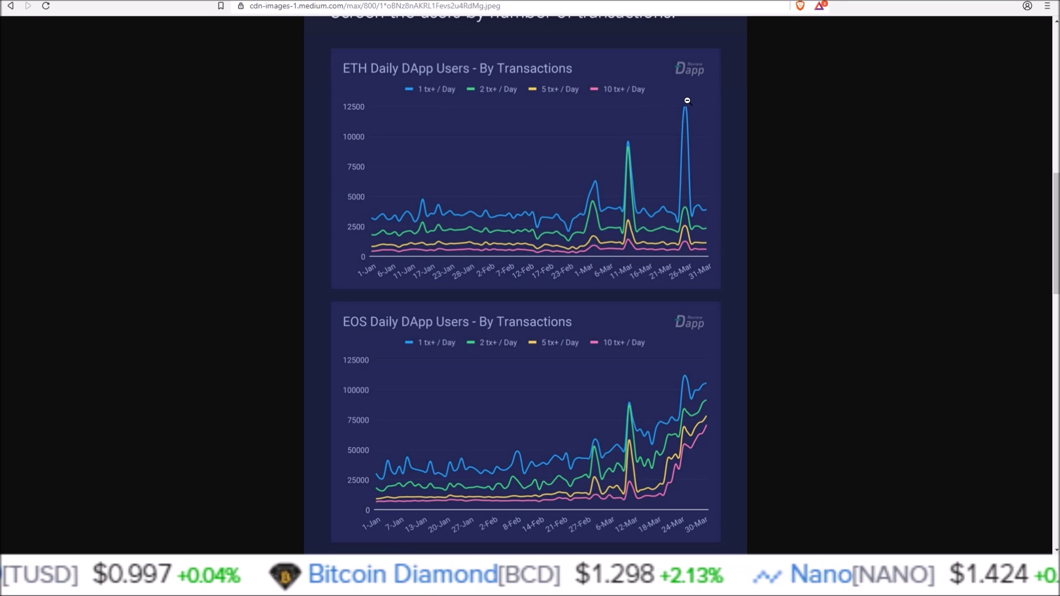
{"action": "left_click_drag", "start_coordinate": [1057, 184], "coordinate": [1057, 198]}
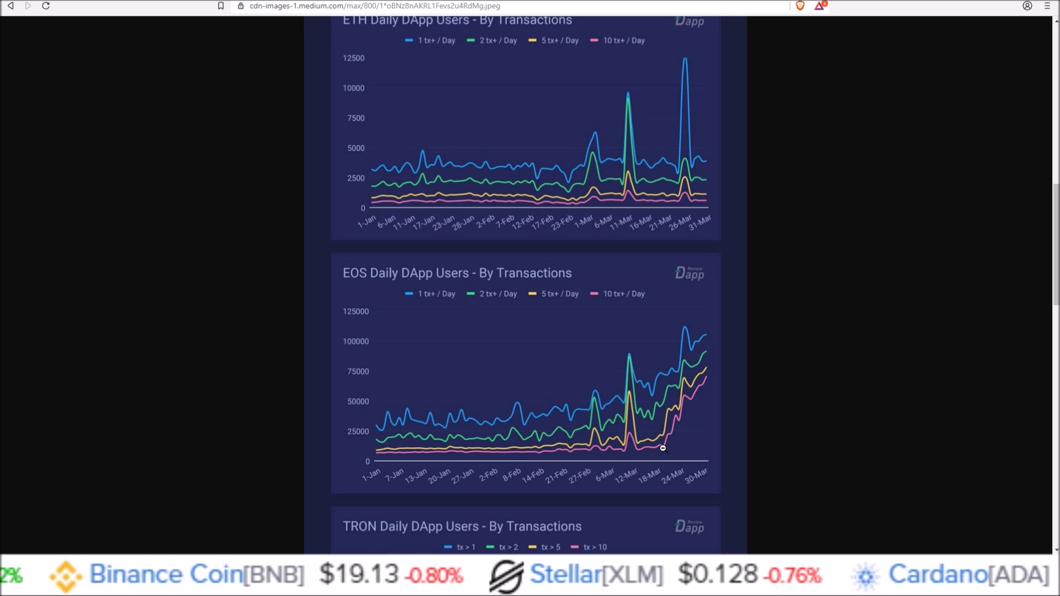
{"action": "left_click_drag", "start_coordinate": [1053, 233], "coordinate": [1049, 252]}
{"action": "scroll", "coordinate": [1043, 268], "scroll_direction": "down", "scroll_amount": 2}
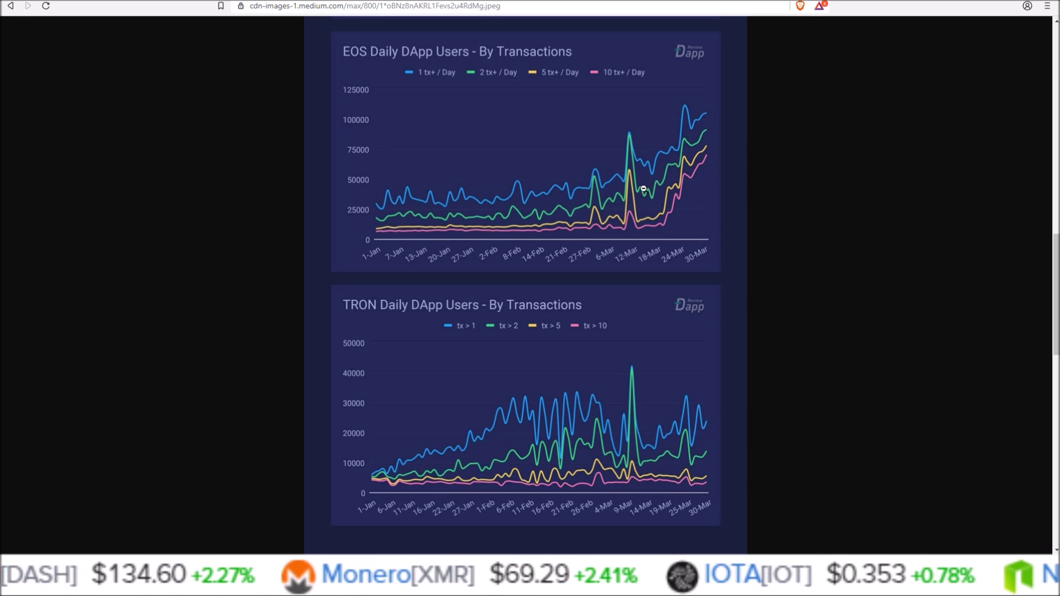
{"action": "scroll", "coordinate": [625, 205], "scroll_direction": "up", "scroll_amount": 3}
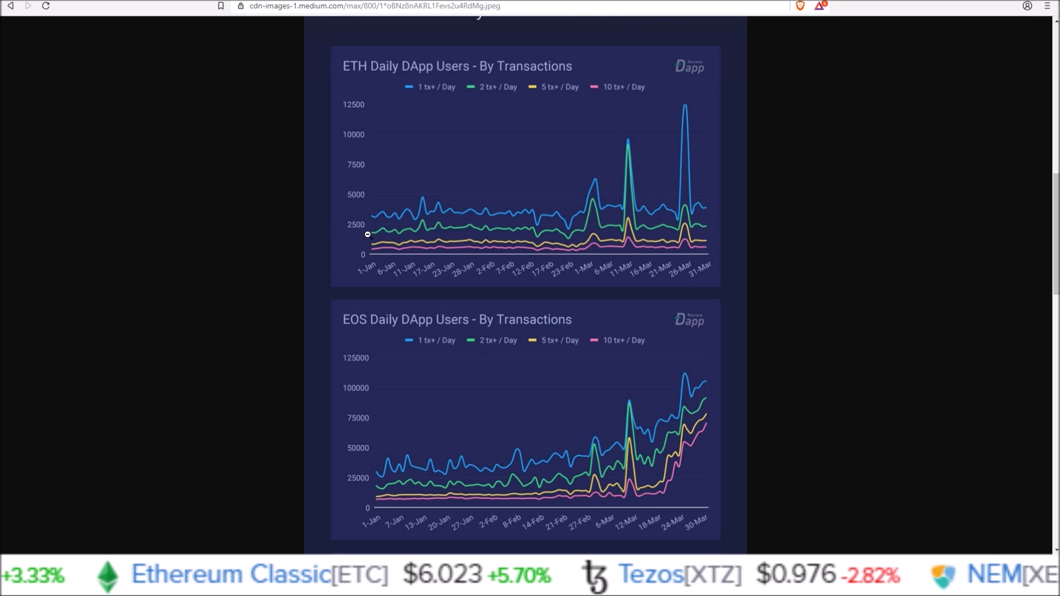
{"action": "scroll", "coordinate": [1039, 260], "scroll_direction": "down", "scroll_amount": 3}
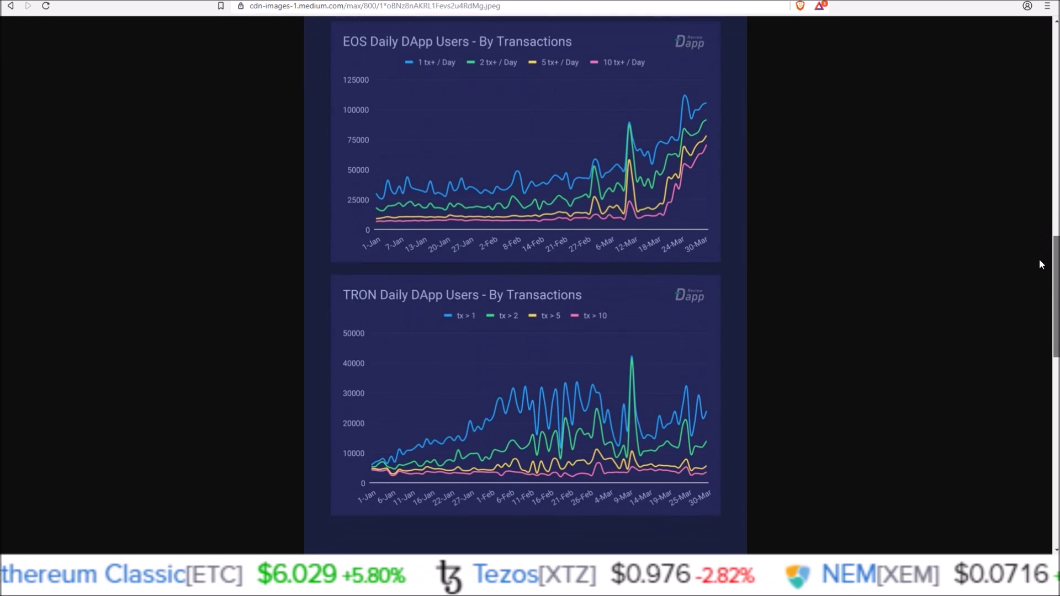